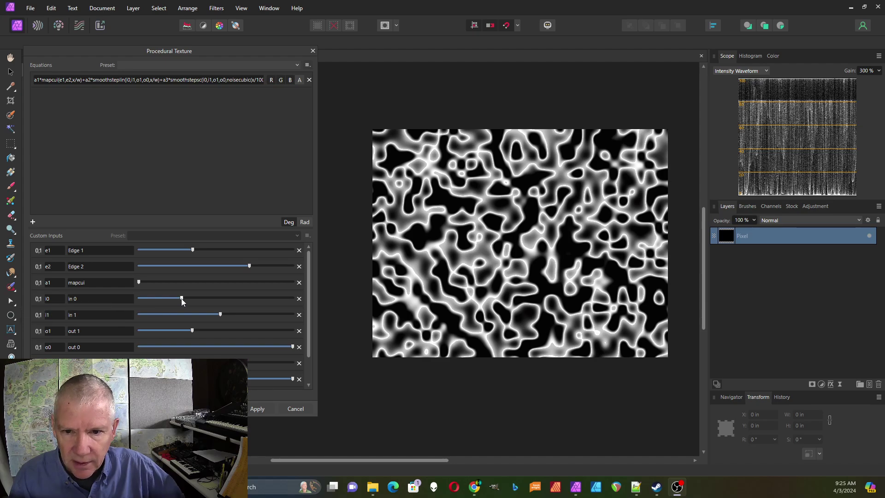
# Lower in 0, in 1 and out 0 so the noise turns mostly white with soft black blobs
pyautogui.moveTo(181, 299); pyautogui.dragTo(164, 299)
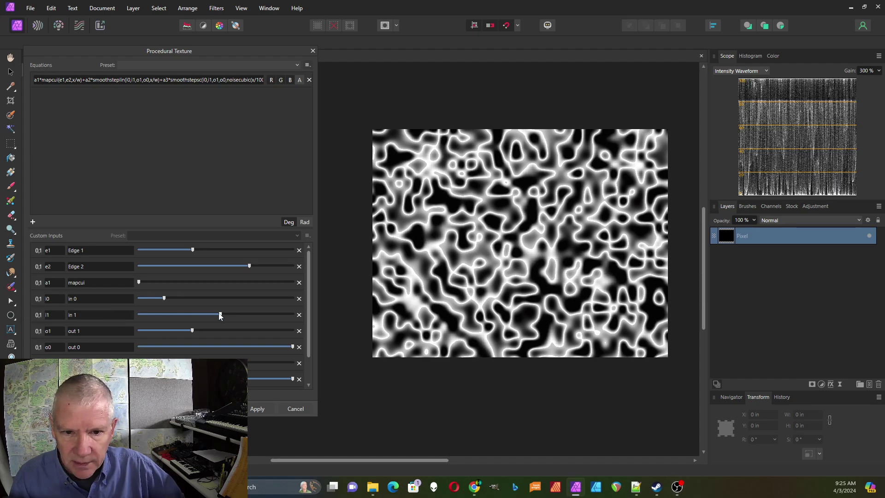
pyautogui.moveTo(219, 316)
pyautogui.mouseDown()
pyautogui.moveTo(194, 316)
pyautogui.moveTo(224, 330)
pyautogui.mouseUp()
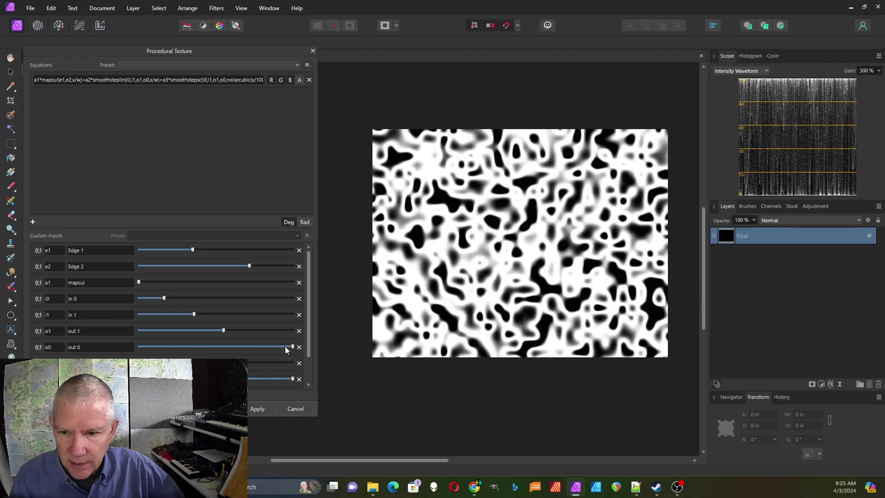
pyautogui.moveTo(292, 346); pyautogui.dragTo(266, 349)
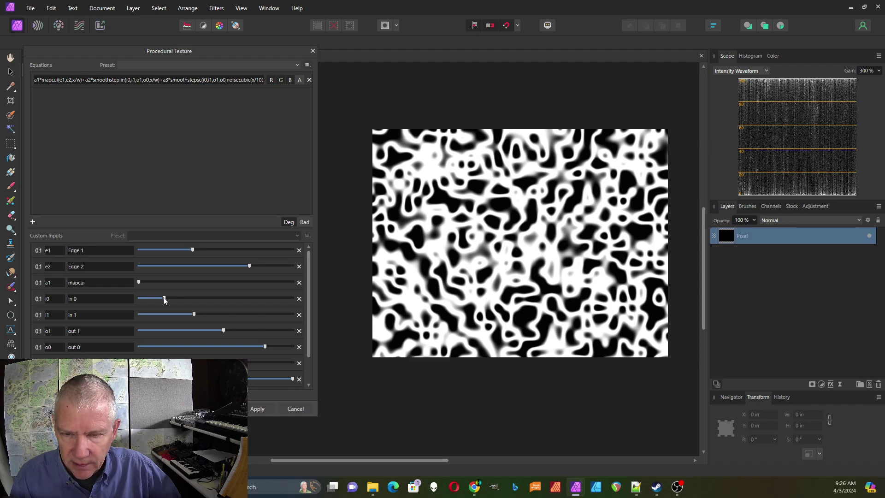
# Retune in 0, in 1, out 1 and out 0 until only thin wavy white lines remain on black
pyautogui.moveTo(163, 299); pyautogui.dragTo(167, 299)
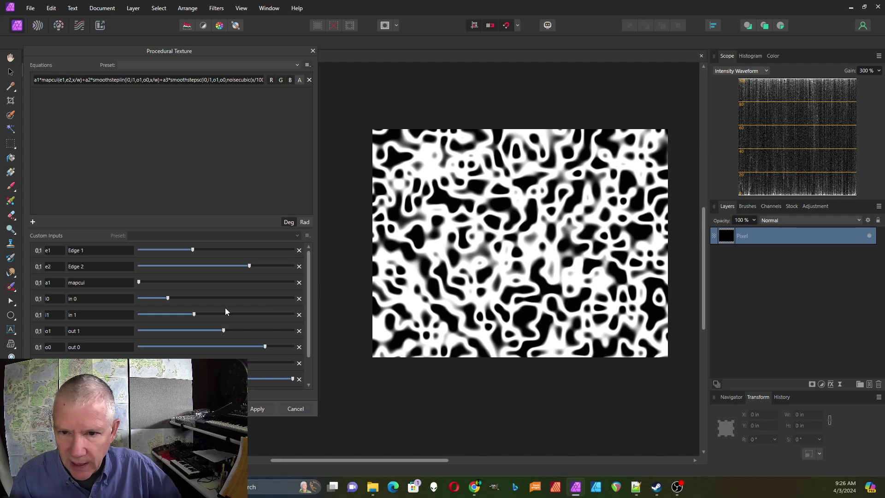
pyautogui.moveTo(169, 299)
pyautogui.mouseDown()
pyautogui.moveTo(198, 299)
pyautogui.moveTo(180, 299)
pyautogui.mouseUp()
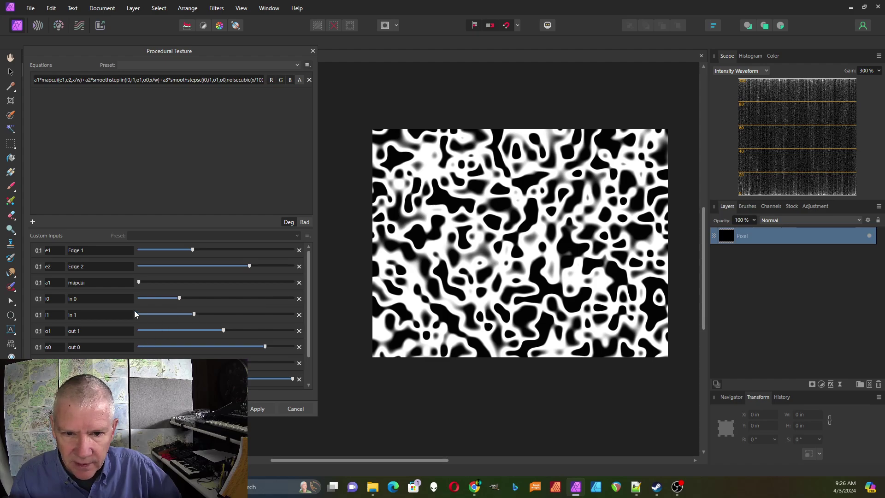
pyautogui.moveTo(193, 315); pyautogui.dragTo(176, 316)
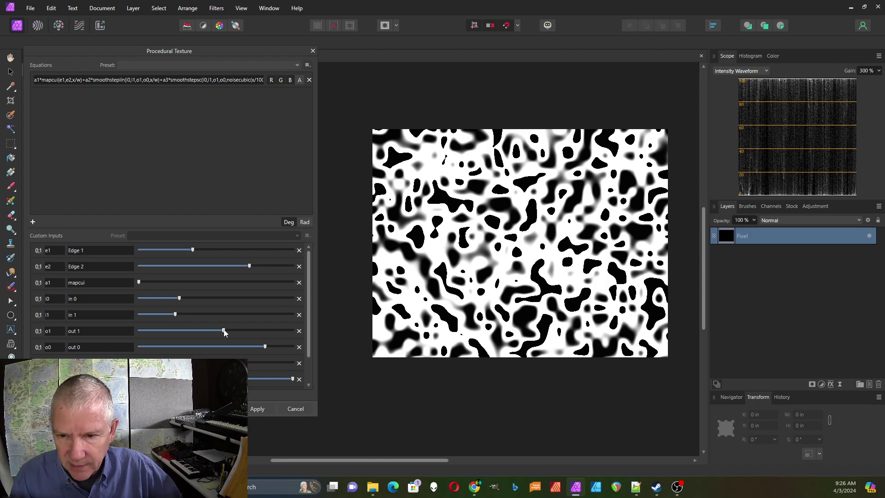
pyautogui.moveTo(224, 331); pyautogui.dragTo(255, 331)
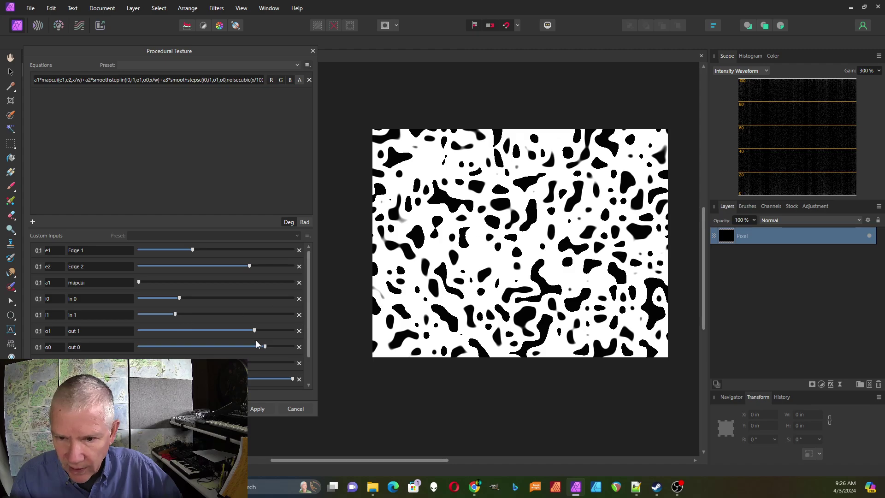
pyautogui.moveTo(255, 330); pyautogui.dragTo(227, 331)
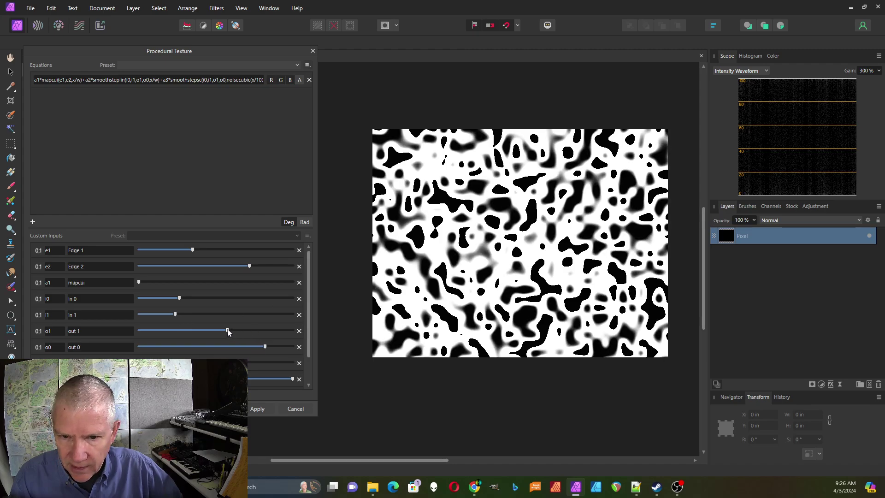
pyautogui.moveTo(178, 315); pyautogui.dragTo(208, 315)
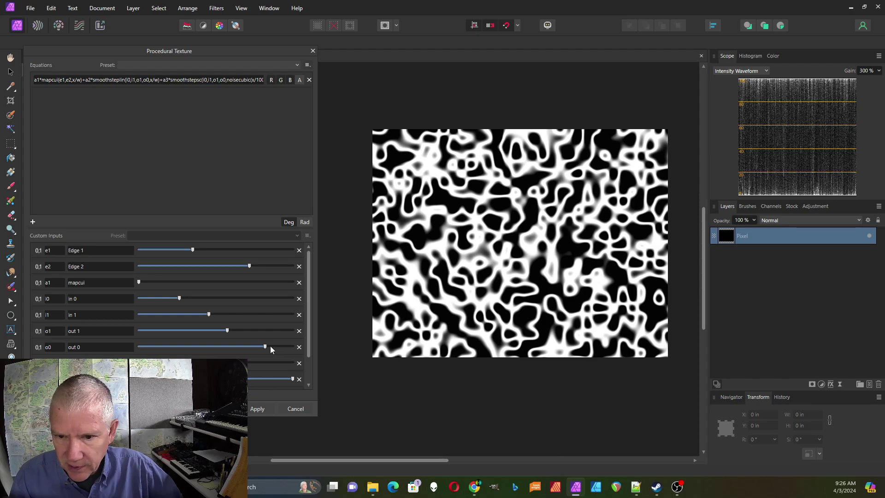
pyautogui.moveTo(266, 346); pyautogui.dragTo(210, 330)
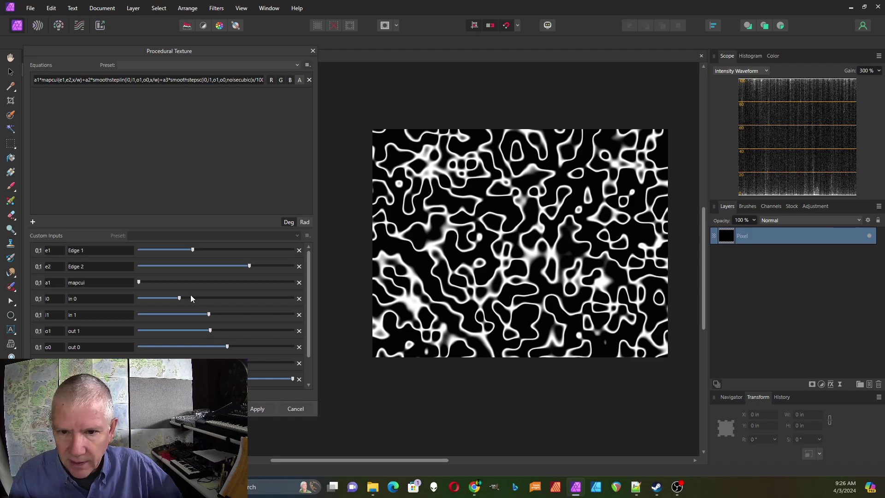
pyautogui.moveTo(179, 298); pyautogui.dragTo(198, 300)
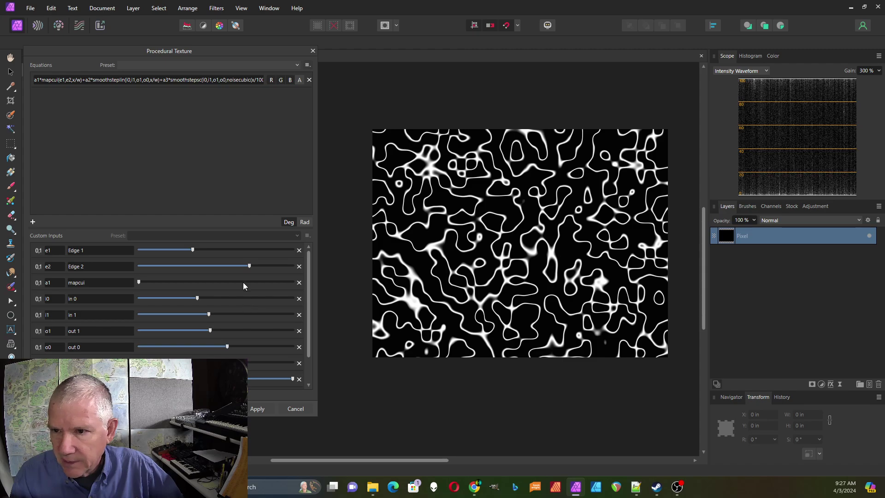
# Load the Marble preset to render a pink marbled texture
pyautogui.click(298, 65)
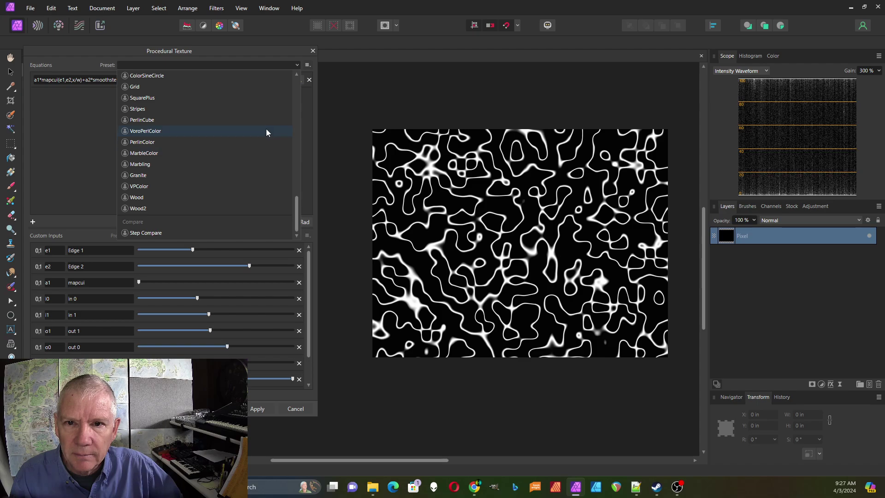
pyautogui.scroll(5, 263, 146)
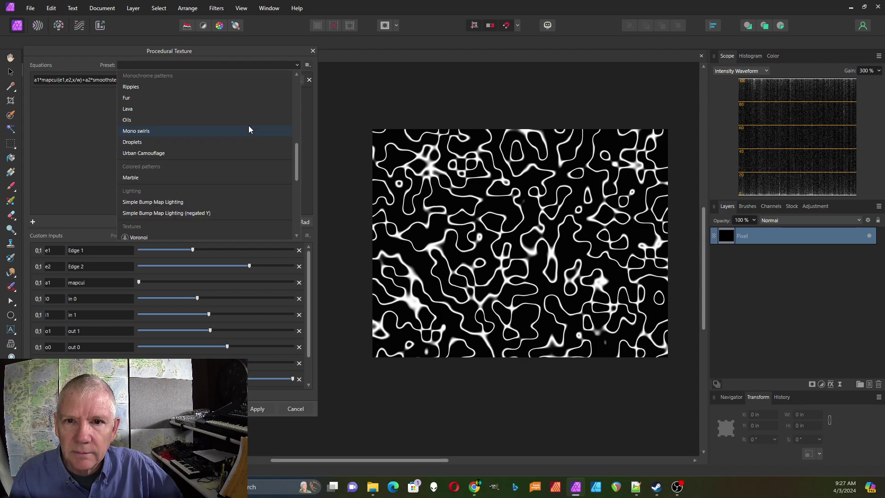
pyautogui.click(239, 179)
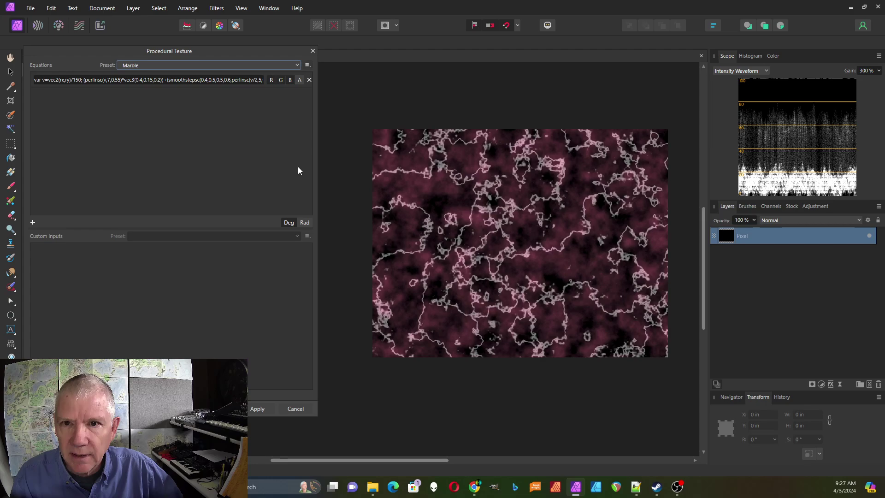
# Inspect the smoothstep part of the Marble equation, then scroll the preset list to the bottom
pyautogui.click(195, 79)
pyautogui.click(193, 79)
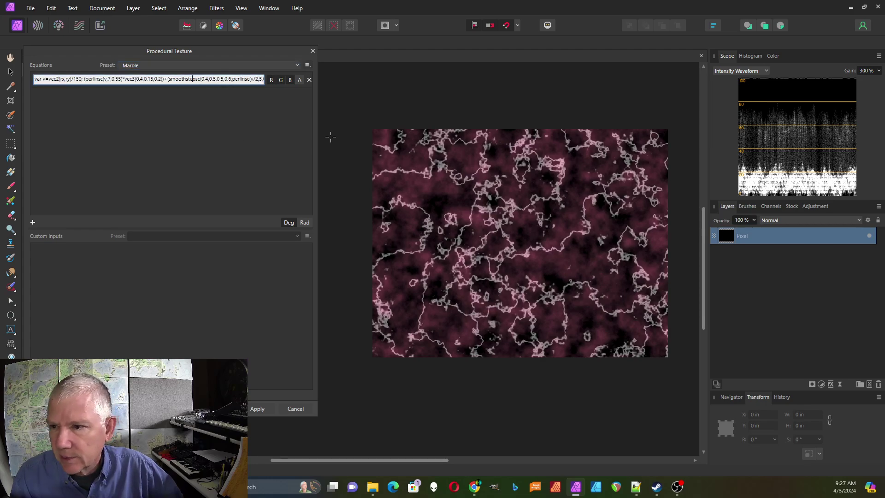
pyautogui.click(300, 46)
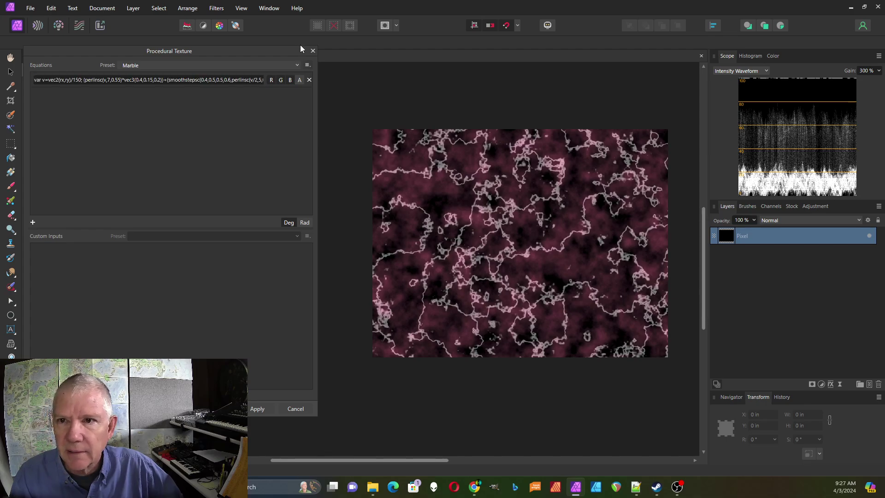
pyautogui.click(297, 65)
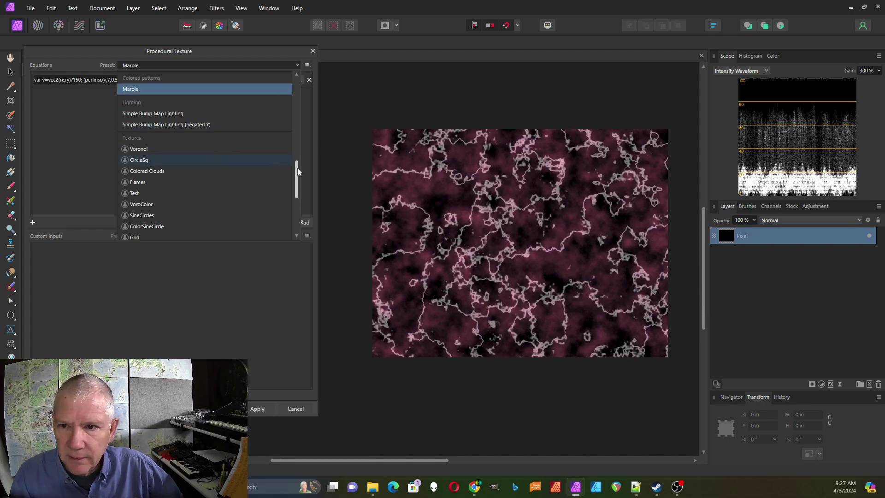
pyautogui.moveTo(296, 180); pyautogui.dragTo(301, 214)
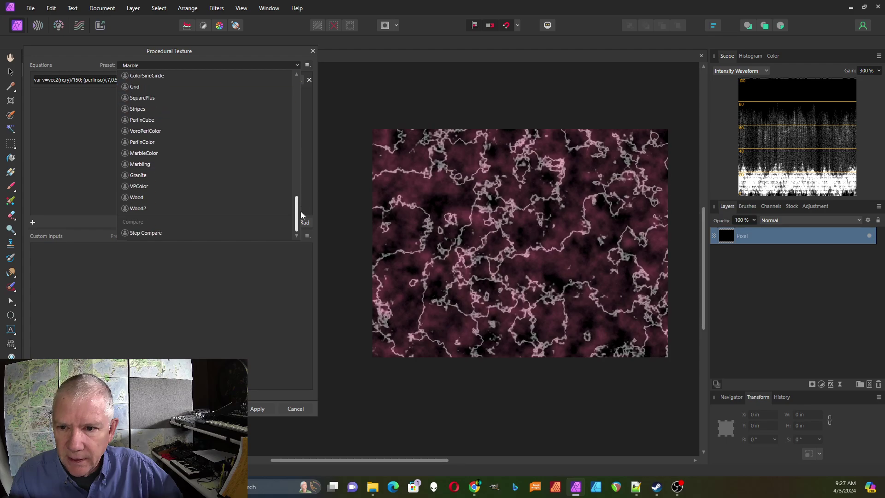
# Switch to the Step Compare preset, inspect its smoothstep equation, and bring up the Notepad++ notes
pyautogui.click(206, 235)
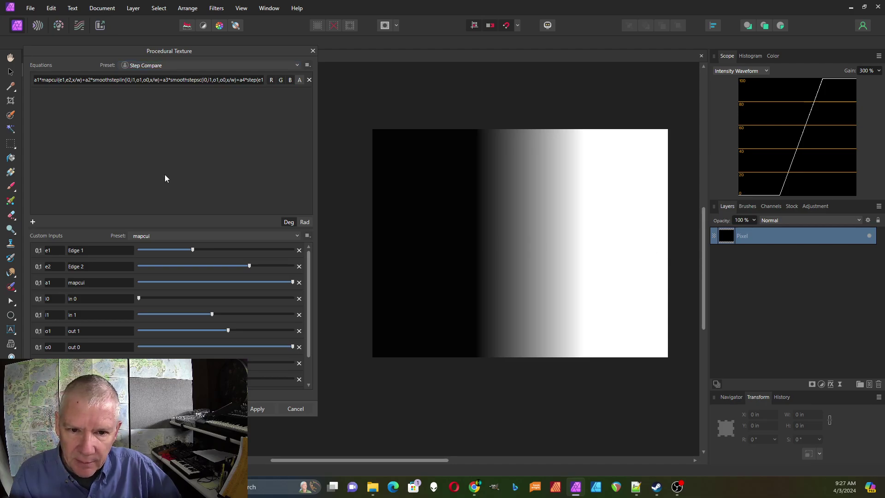
pyautogui.click(194, 81)
pyautogui.click(194, 80)
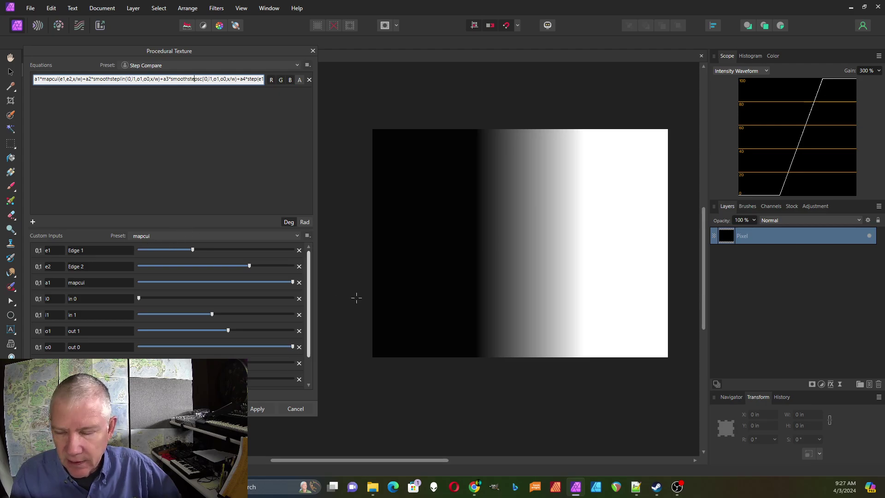
pyautogui.click(636, 487)
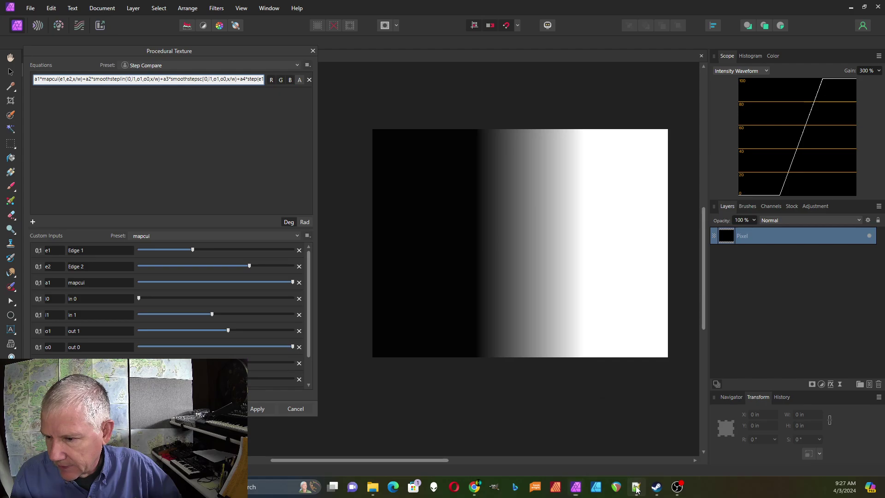
# Review the step(edge,v) and stepn(edge,v) notes in Notepad++, then return to Affinity Photo
pyautogui.click(449, 279)
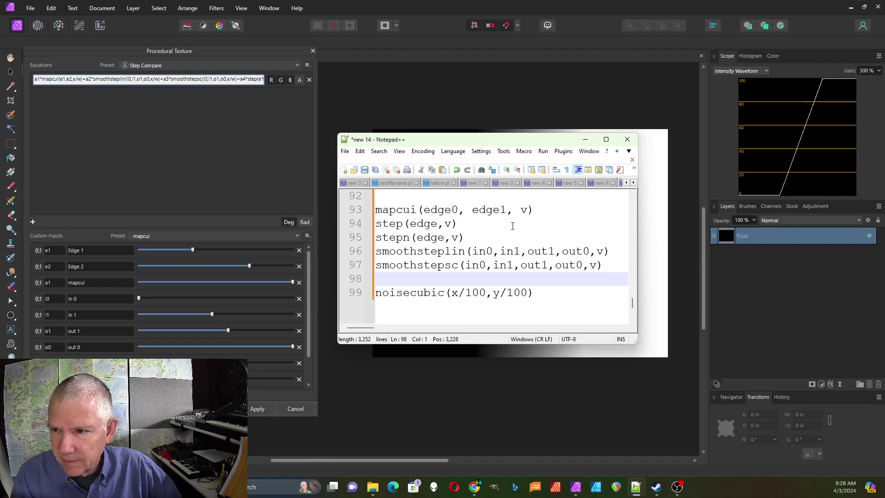
pyautogui.click(460, 224)
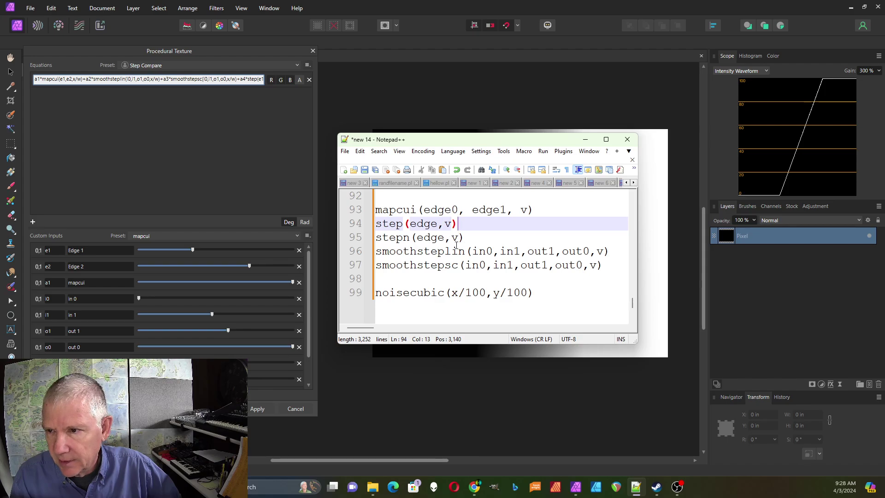
pyautogui.click(477, 236)
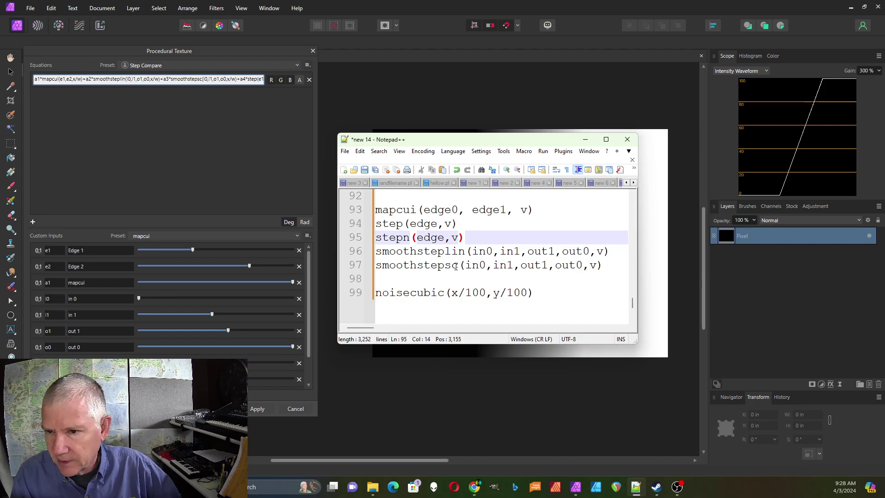
pyautogui.click(458, 110)
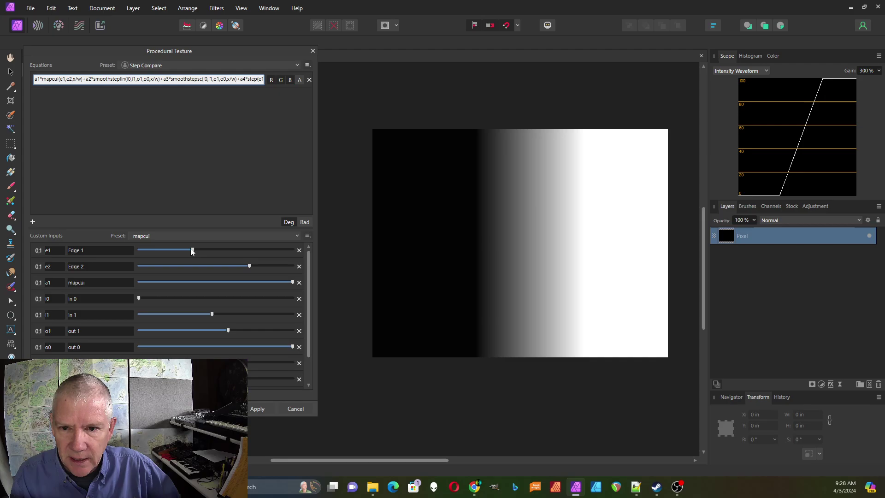
# Move Edge 1 and Edge 2 closer so the ramp becomes a short gray band left of centre
pyautogui.moveTo(192, 251); pyautogui.dragTo(162, 251)
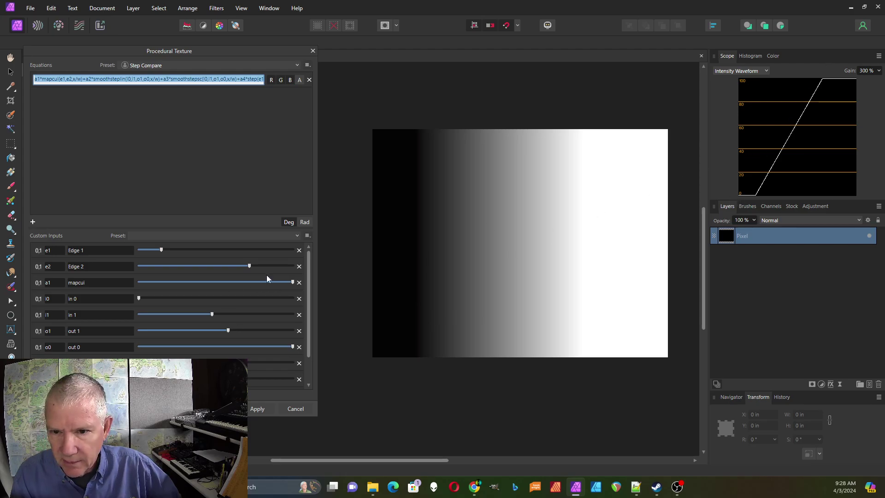
pyautogui.moveTo(250, 266); pyautogui.dragTo(205, 251)
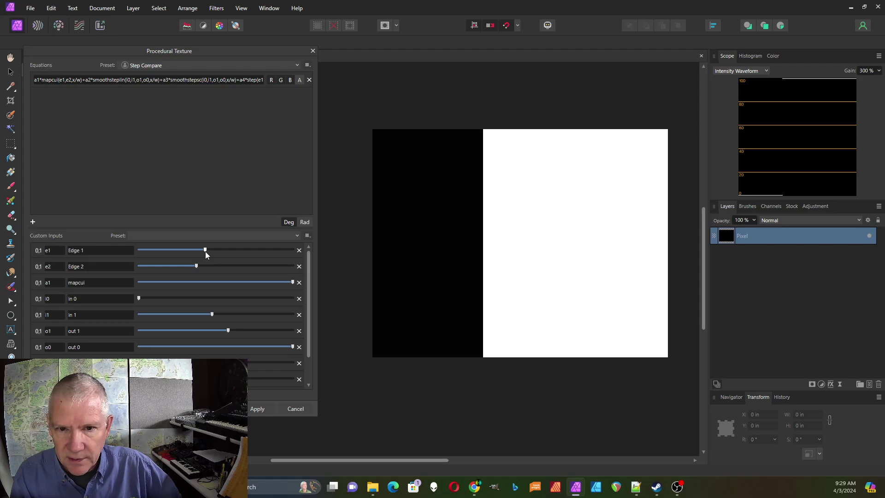
pyautogui.moveTo(203, 251); pyautogui.dragTo(213, 269)
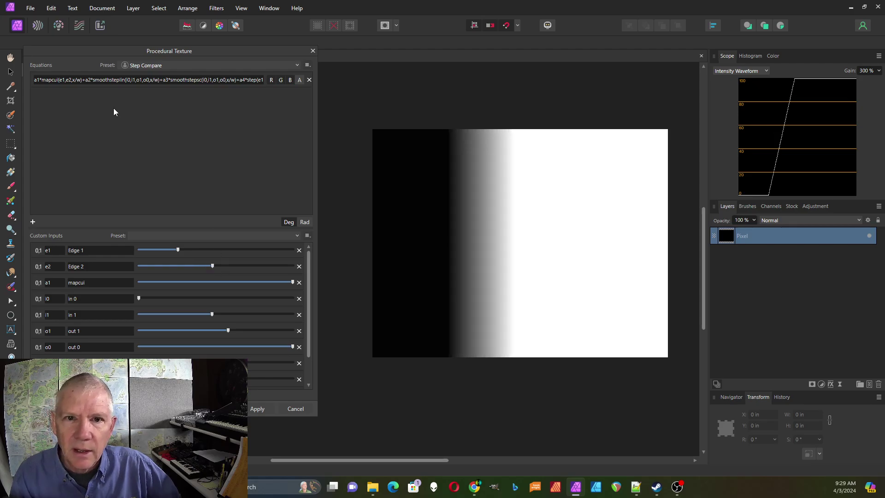
# Replace mapcui's x/w with noisecubic(x/100,y/100) and raise Edge 1 to sharpen the blobs
pyautogui.click(78, 81)
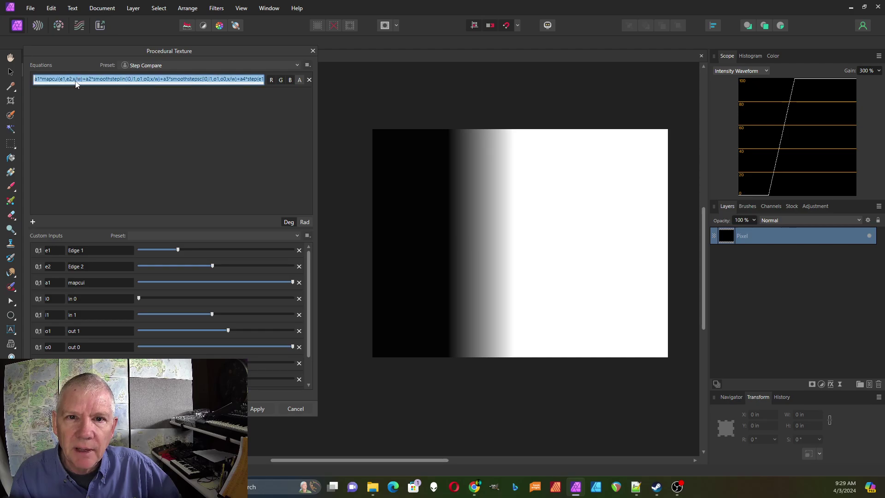
pyautogui.click(74, 81)
pyautogui.moveTo(73, 81); pyautogui.dragTo(82, 82)
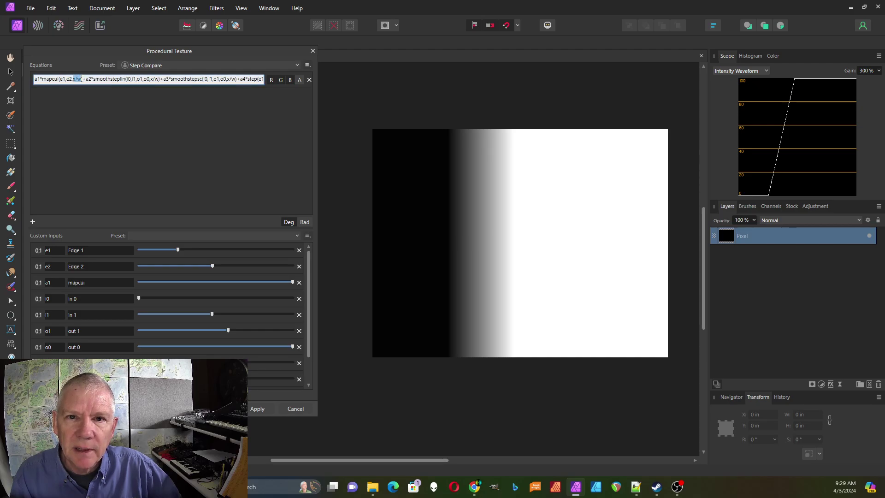
pyautogui.write('noisecubic(x/100,y/100)')
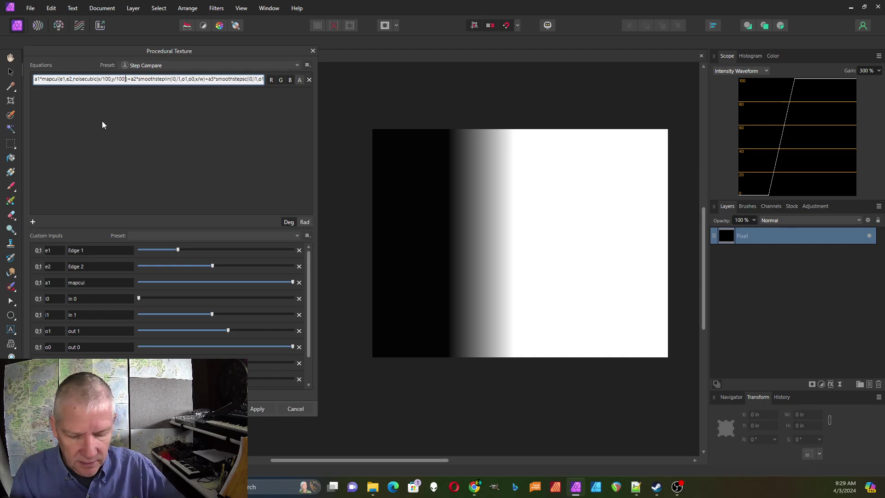
pyautogui.press('Return')
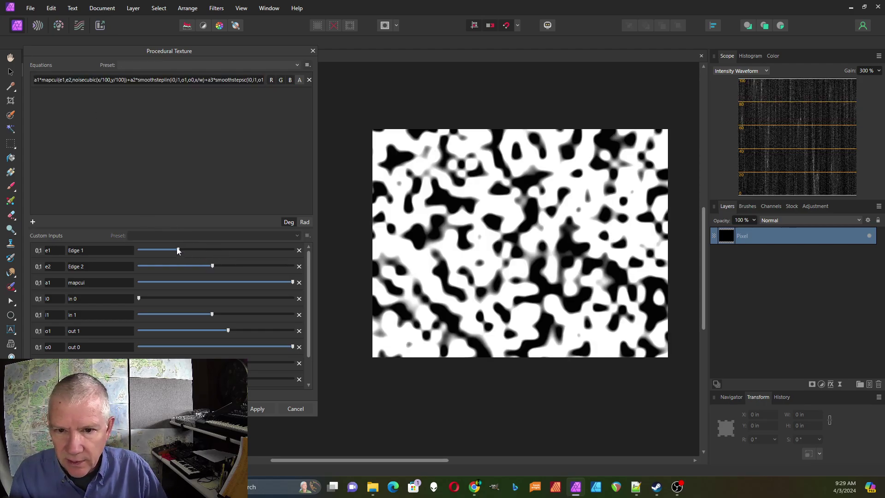
pyautogui.moveTo(178, 250); pyautogui.dragTo(247, 269)
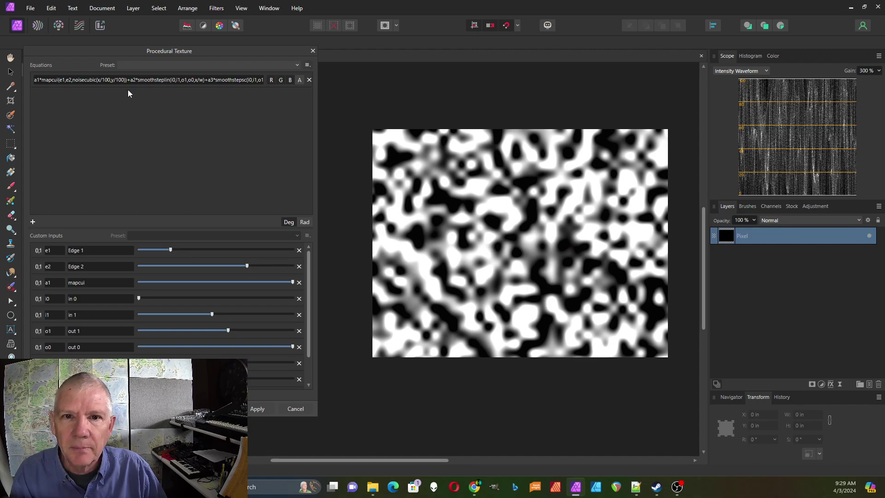
# Load the Step Compare equation with the step input preset and shift the hard split right
pyautogui.click(297, 65)
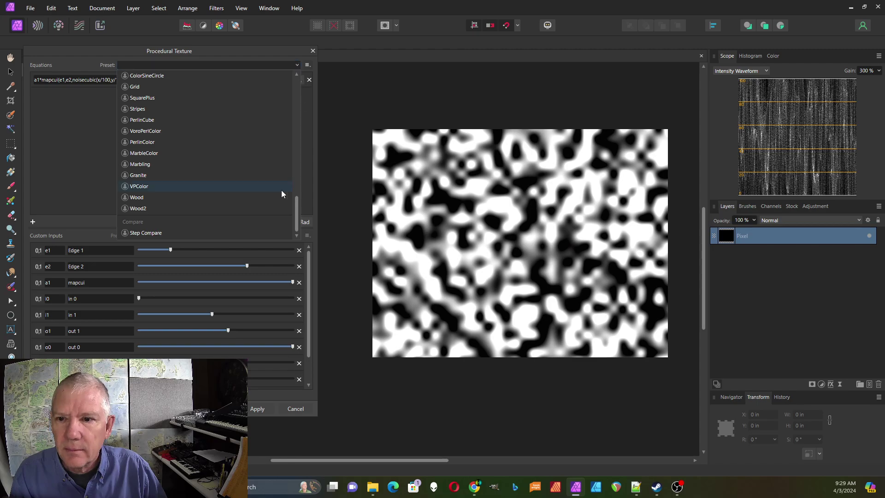
pyautogui.click(167, 232)
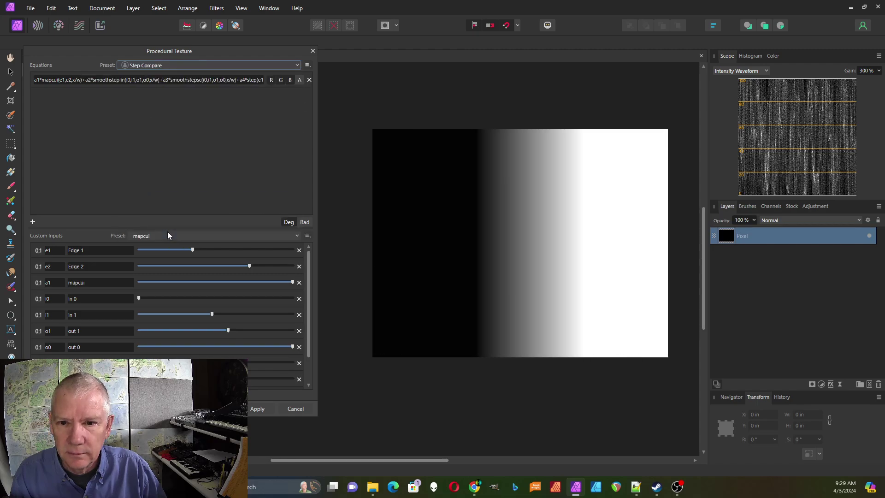
pyautogui.click(297, 237)
pyautogui.click(261, 262)
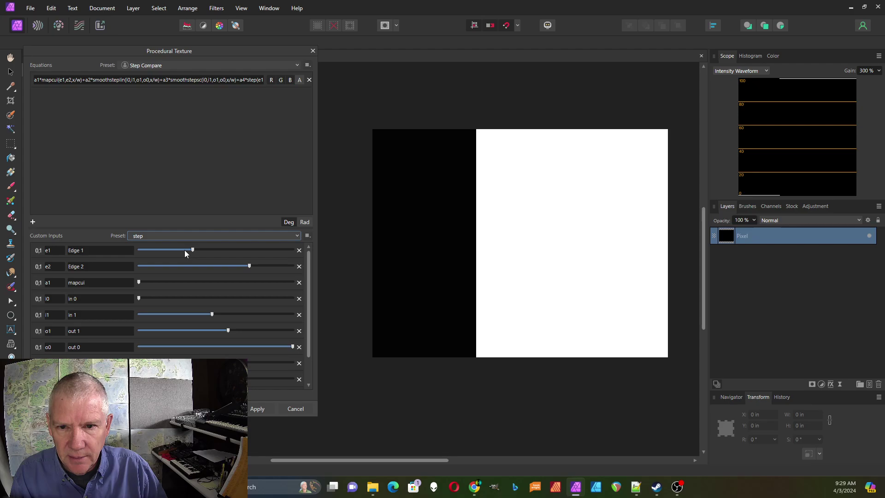
pyautogui.moveTo(193, 253); pyautogui.dragTo(210, 245)
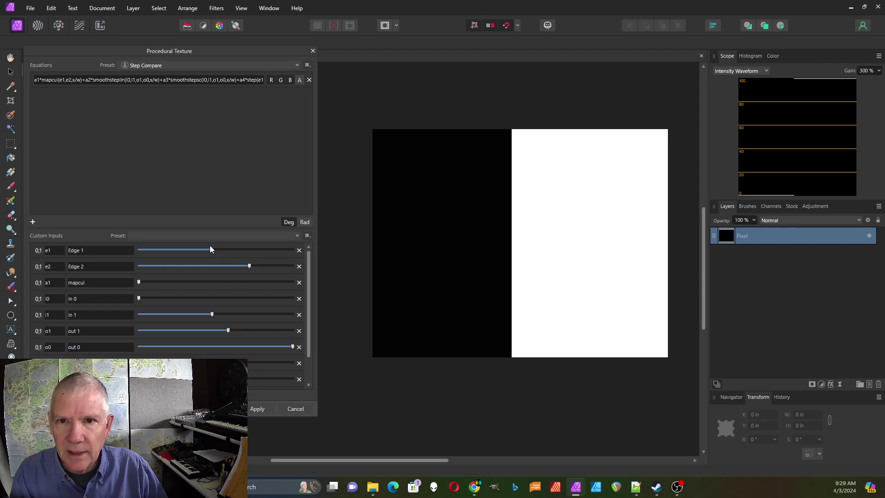
# Replace x/w in step(e1,x/w) with noisecubic(x/100,y/100) and lower Edge 1 to thin the blobs
pyautogui.click(135, 81)
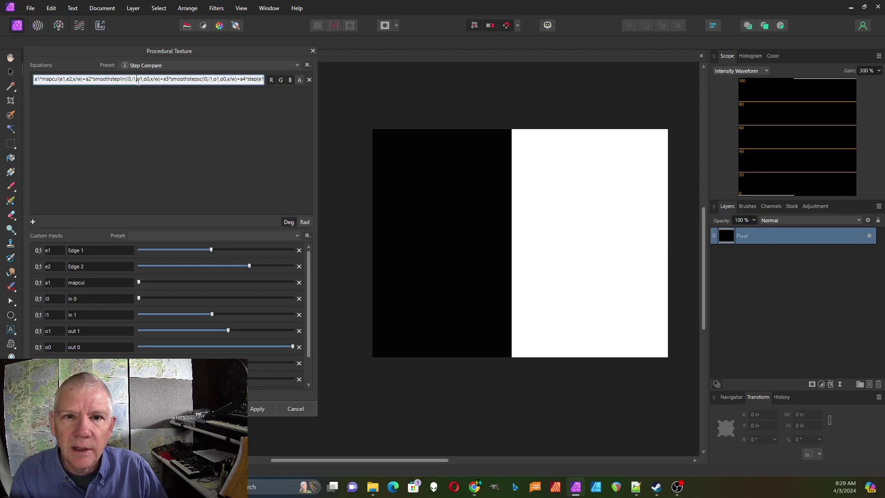
pyautogui.moveTo(139, 81); pyautogui.dragTo(276, 82)
pyautogui.click(208, 80)
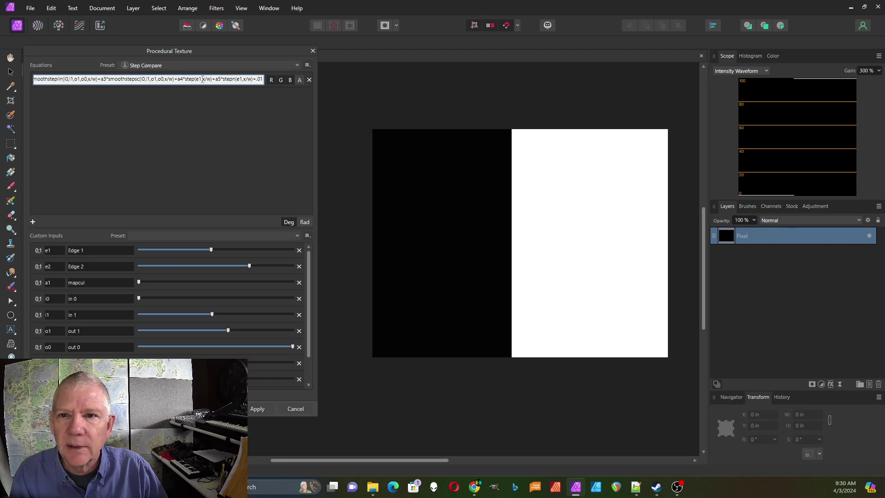
pyautogui.moveTo(203, 79); pyautogui.dragTo(210, 81)
pyautogui.write('noisecubic(x/100,y/100)')
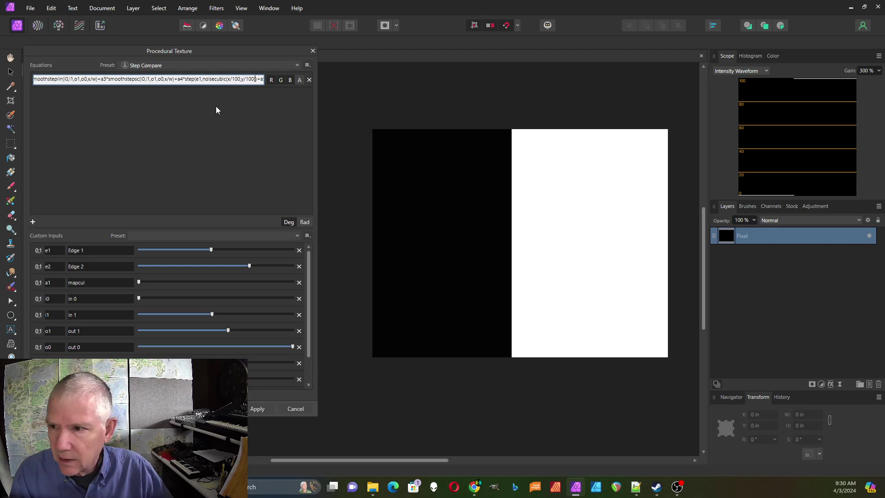
pyautogui.press('Return')
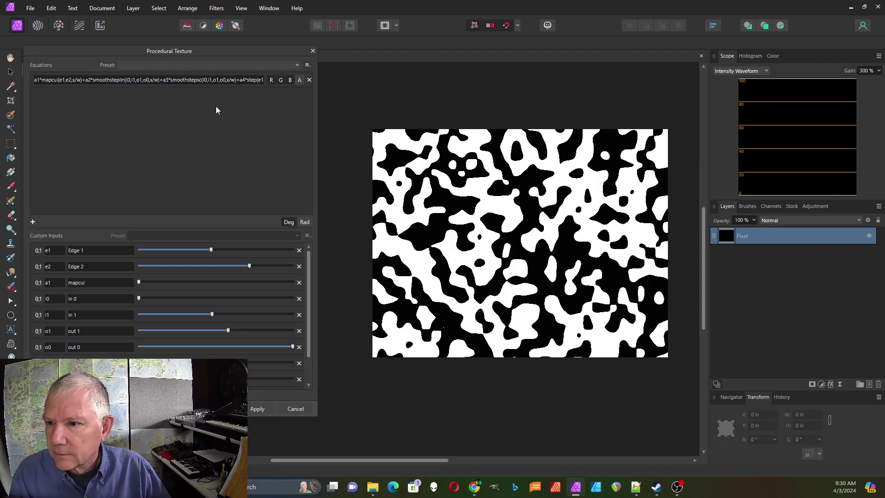
pyautogui.moveTo(212, 250)
pyautogui.mouseDown()
pyautogui.moveTo(172, 251)
pyautogui.moveTo(244, 253)
pyautogui.moveTo(180, 254)
pyautogui.moveTo(195, 253)
pyautogui.mouseUp()
# Try the stepn inputs, then return to the step inputs and move Edge 1 further right
pyautogui.click(216, 236)
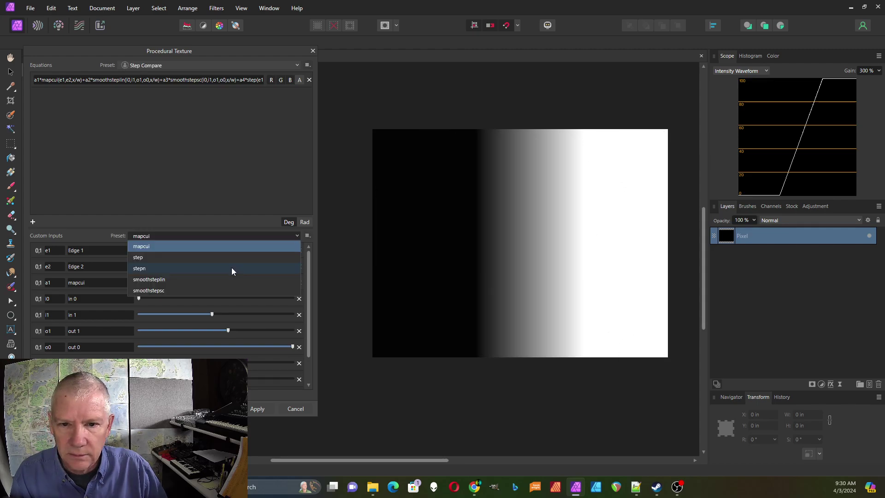
pyautogui.click(233, 272)
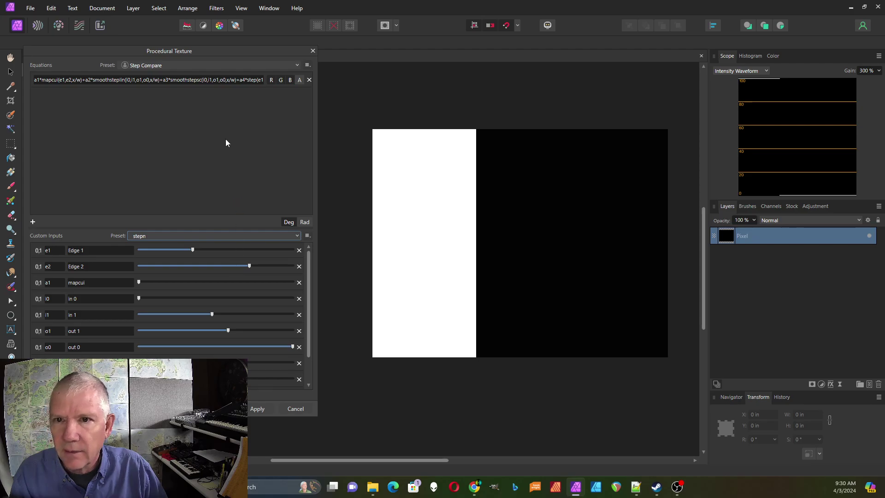
pyautogui.moveTo(195, 250)
pyautogui.mouseDown()
pyautogui.moveTo(245, 250)
pyautogui.moveTo(198, 254)
pyautogui.mouseUp()
pyautogui.click(198, 235)
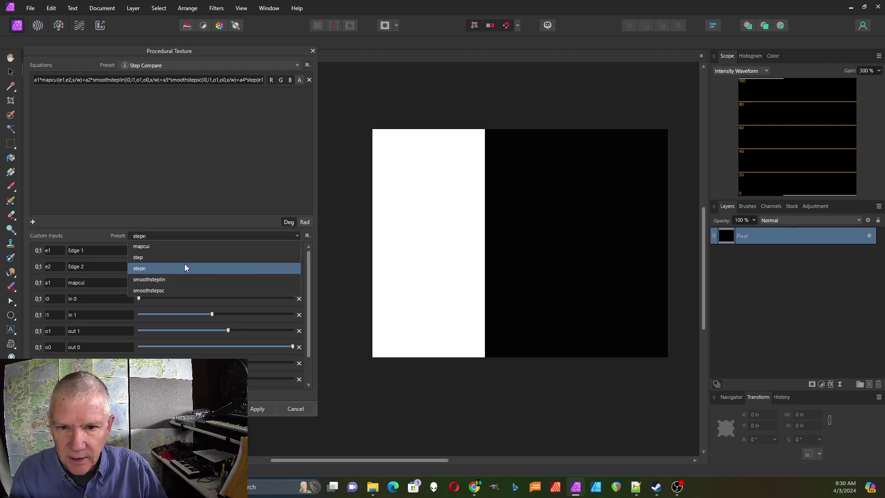
pyautogui.click(185, 261)
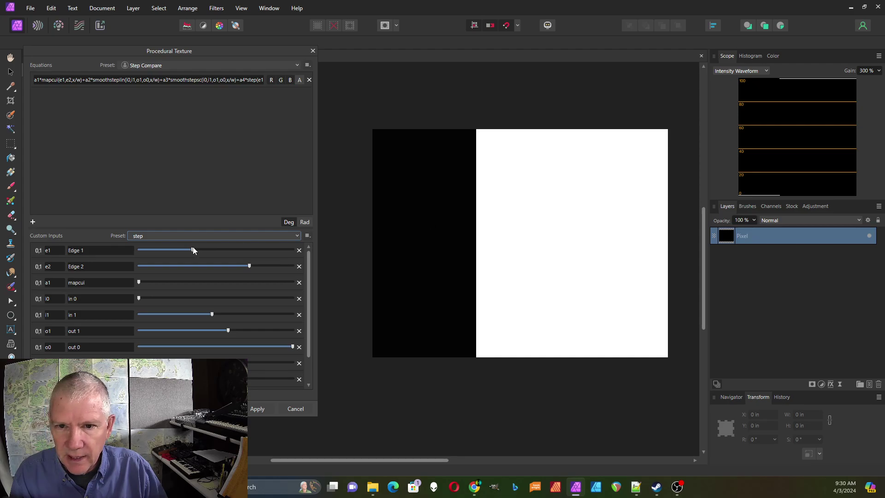
pyautogui.moveTo(192, 250); pyautogui.dragTo(236, 250)
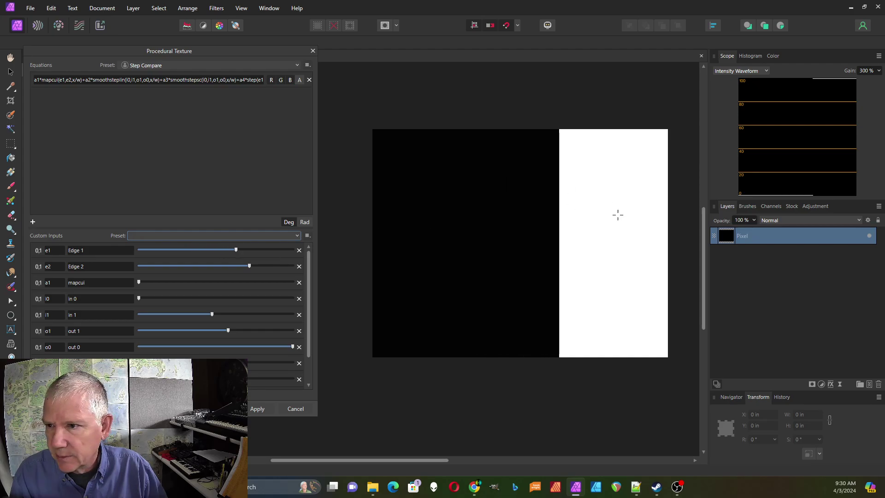
# Reload the Step Compare equation preset and show its custom input presets
pyautogui.click(232, 79)
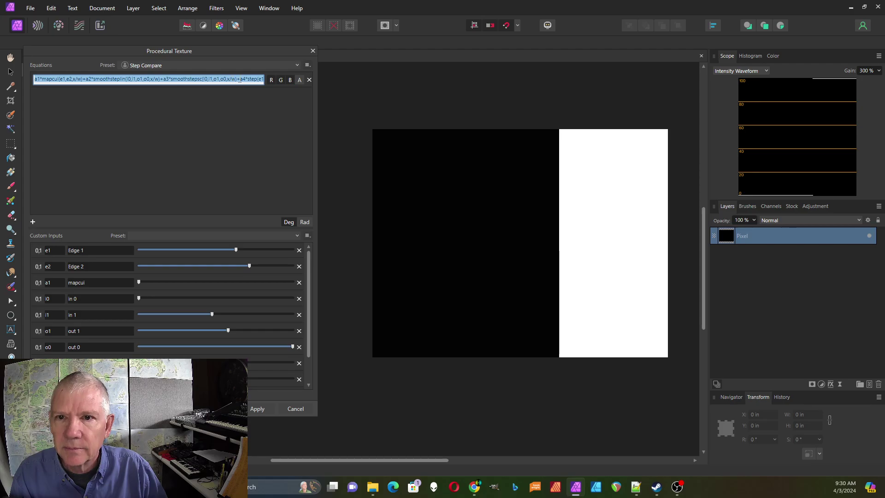
pyautogui.click(231, 65)
pyautogui.click(231, 233)
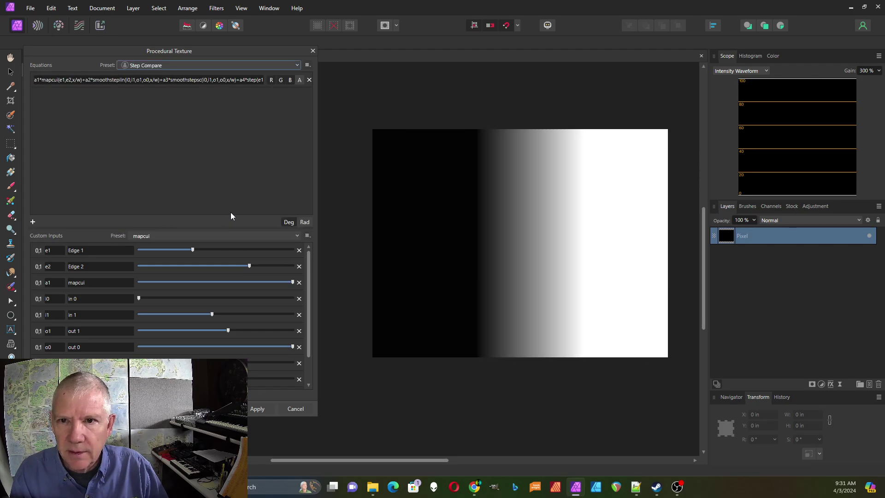
pyautogui.click(296, 236)
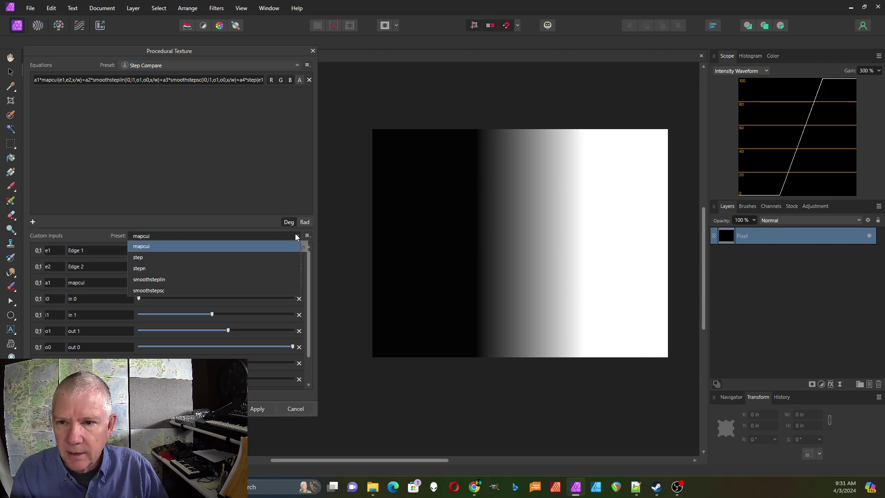
# Apply smoothsteplin and tune in 0, out 0 and in 1 into a wide centred white band with soft black edges
pyautogui.click(228, 282)
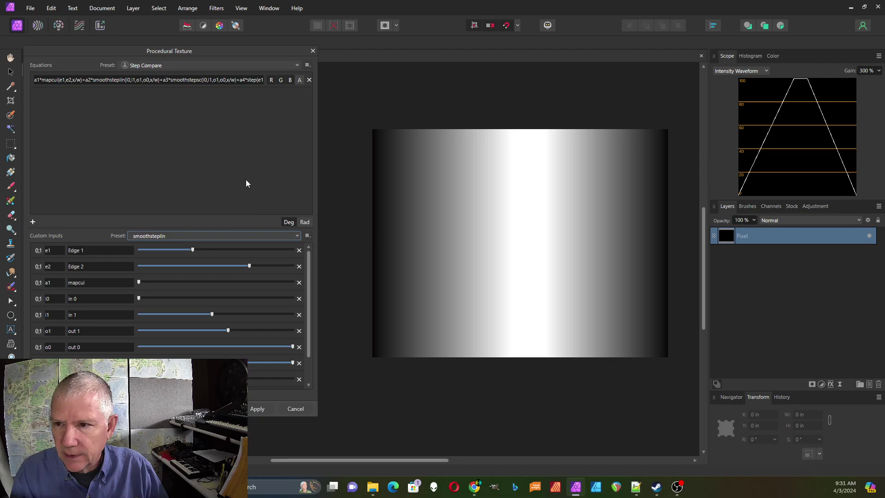
pyautogui.moveTo(308, 273); pyautogui.dragTo(308, 299)
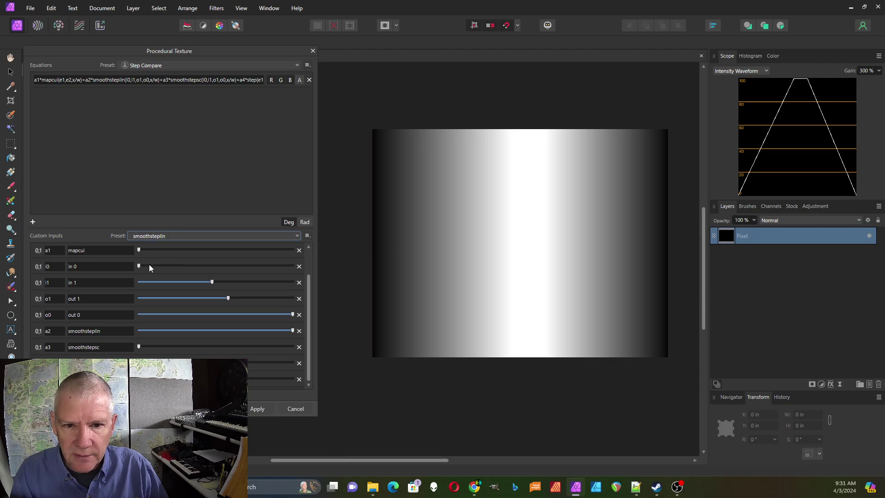
pyautogui.moveTo(141, 266); pyautogui.dragTo(217, 281)
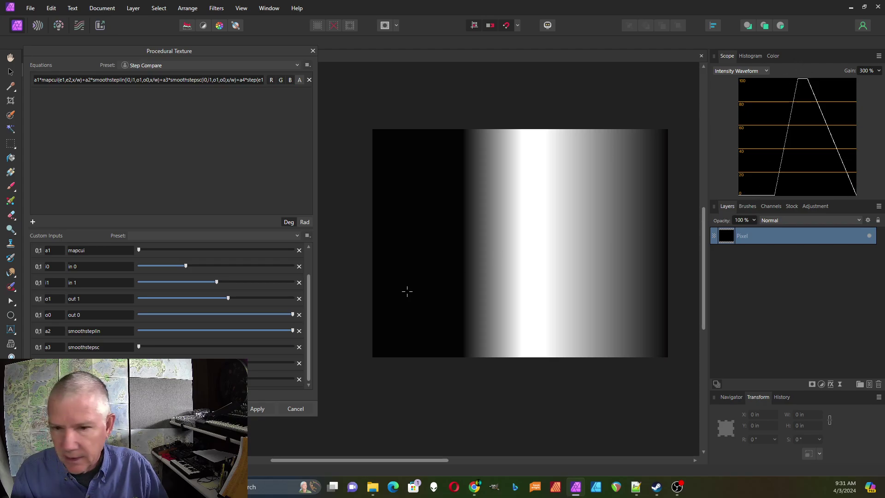
pyautogui.moveTo(292, 314); pyautogui.dragTo(254, 315)
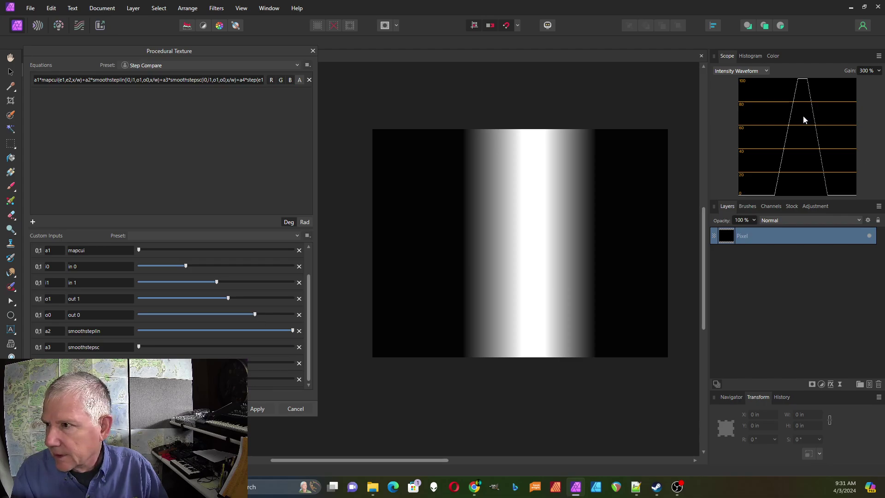
pyautogui.moveTo(227, 298); pyautogui.dragTo(187, 300)
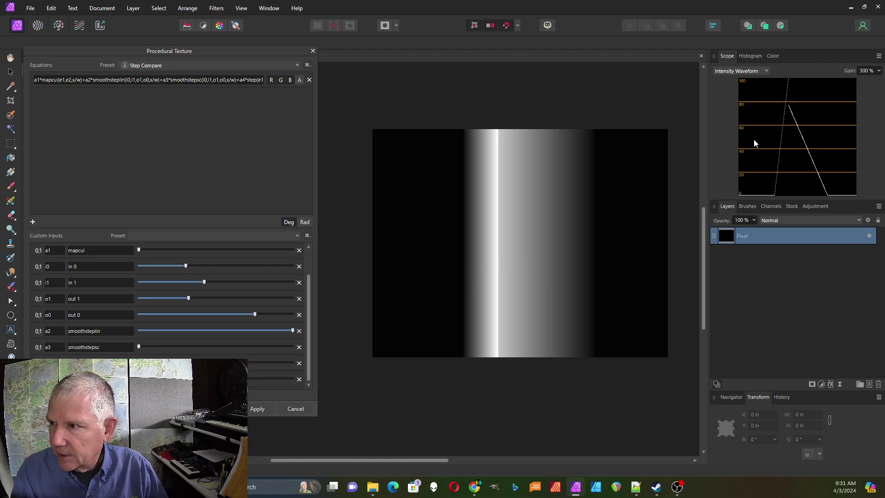
pyautogui.moveTo(189, 299); pyautogui.dragTo(171, 266)
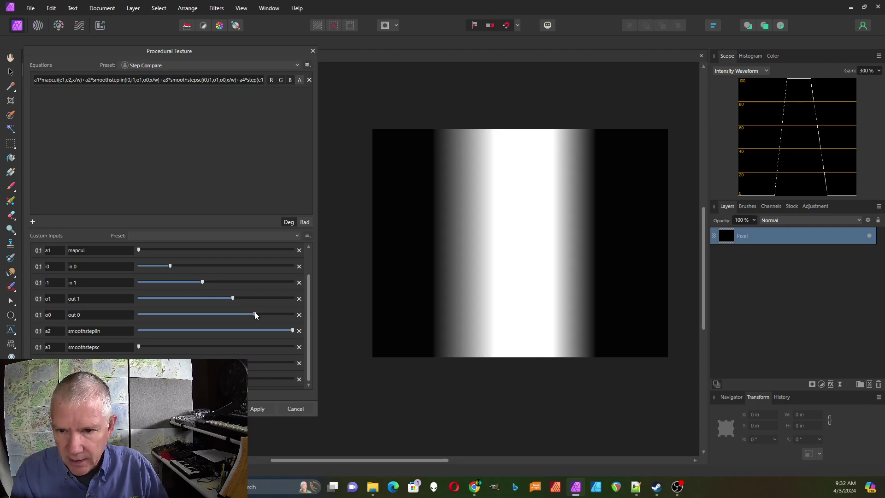
pyautogui.moveTo(255, 314); pyautogui.dragTo(276, 317)
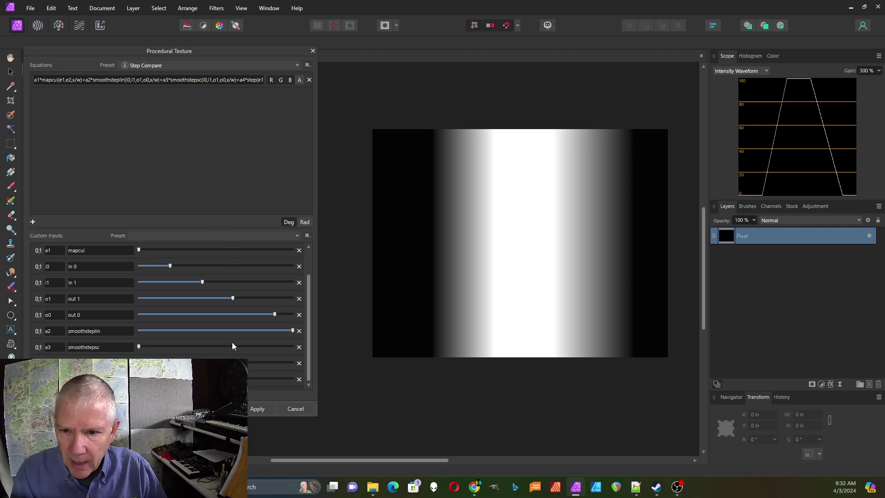
# Apply smoothstepsc, then tune in 0, in 1, out 0 and out 1 for a sharp left rise and long right fade
pyautogui.click(298, 235)
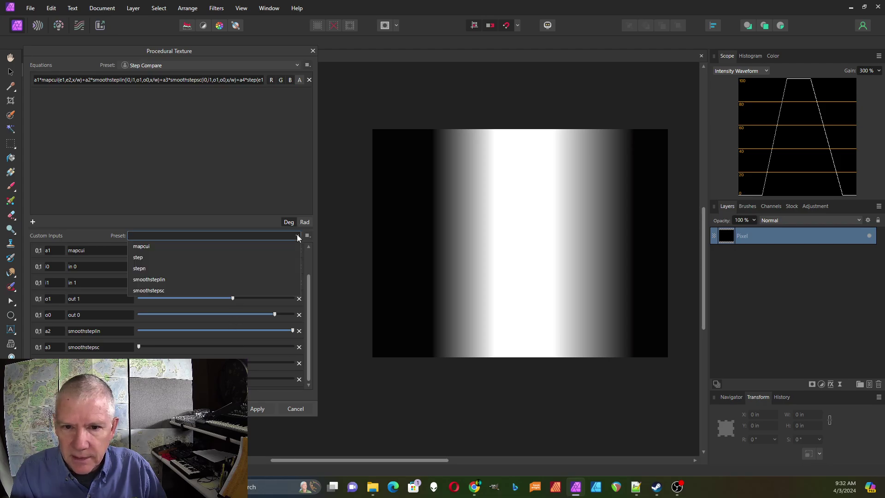
pyautogui.click(247, 287)
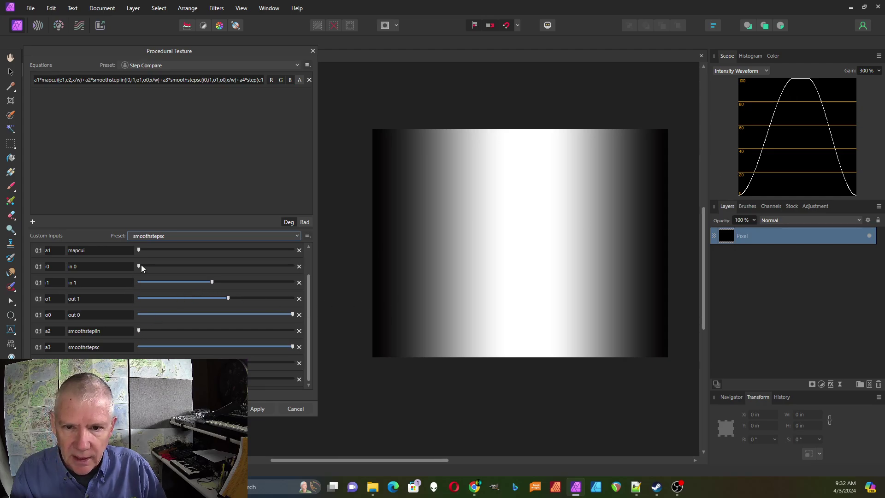
pyautogui.moveTo(139, 266); pyautogui.dragTo(167, 271)
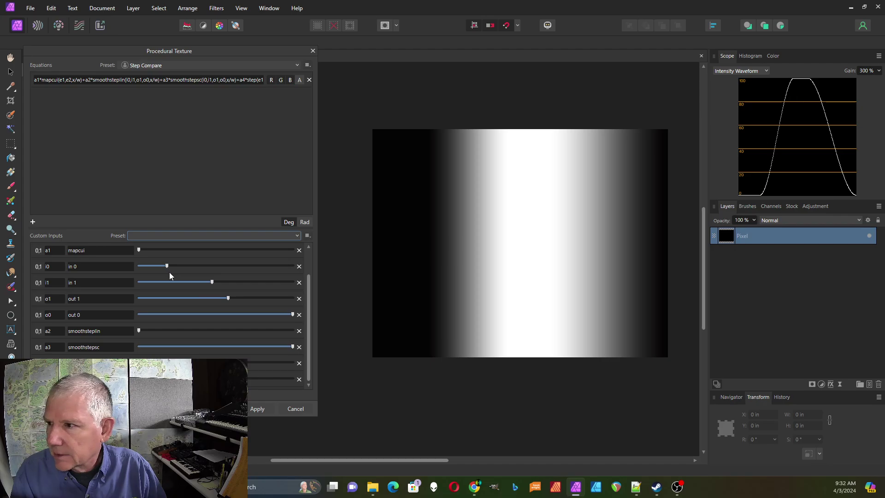
pyautogui.moveTo(291, 316); pyautogui.dragTo(258, 300)
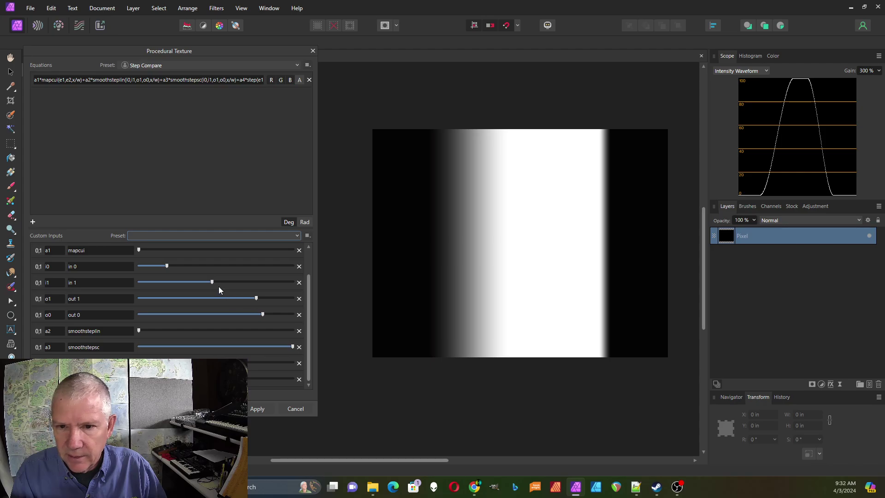
pyautogui.moveTo(212, 282); pyautogui.dragTo(187, 283)
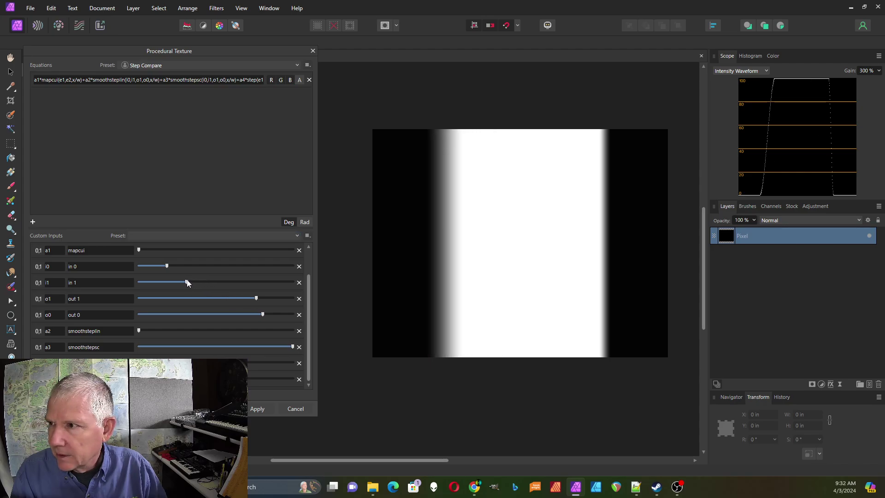
pyautogui.moveTo(257, 298); pyautogui.dragTo(173, 298)
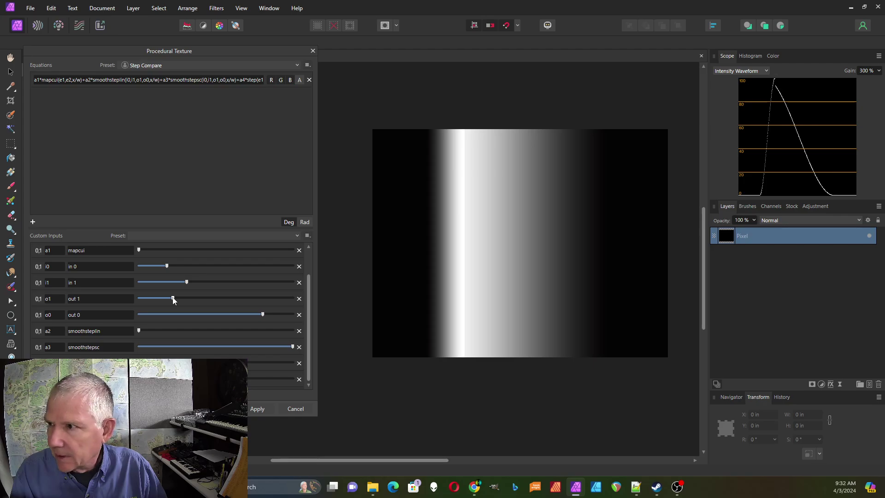